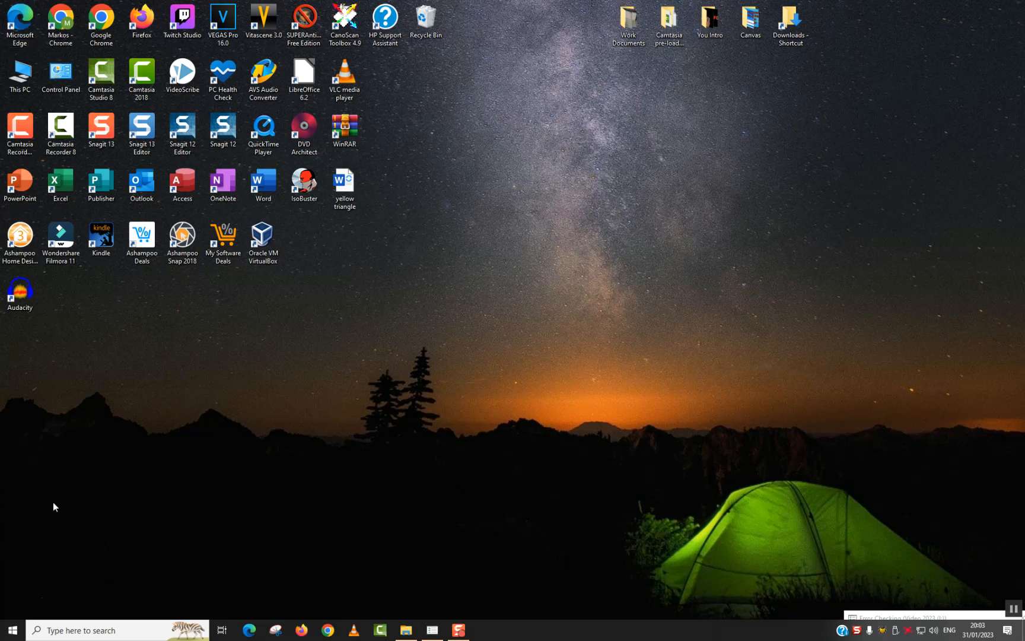
Step: Find and open Control Panel from Windows search, maximize its window and keep it viewed by Category
left_click(53, 623)
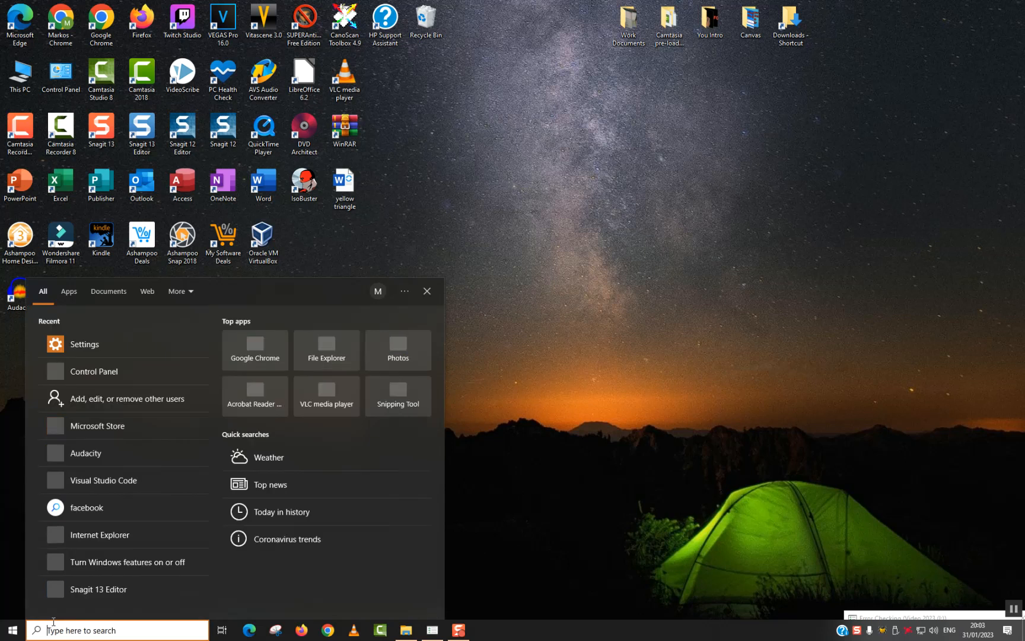
type("control")
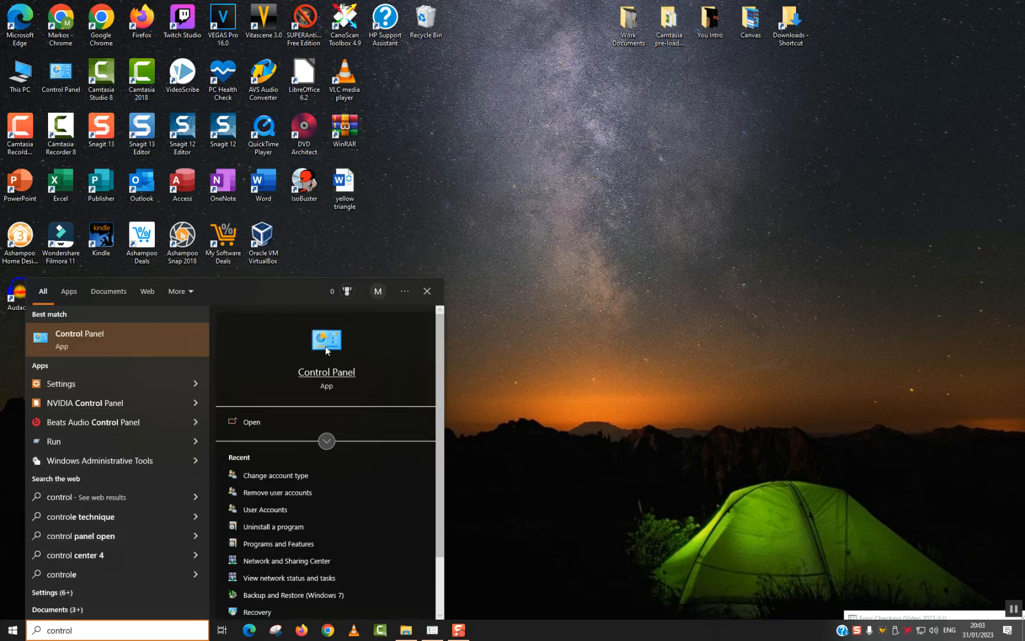
left_click(326, 348)
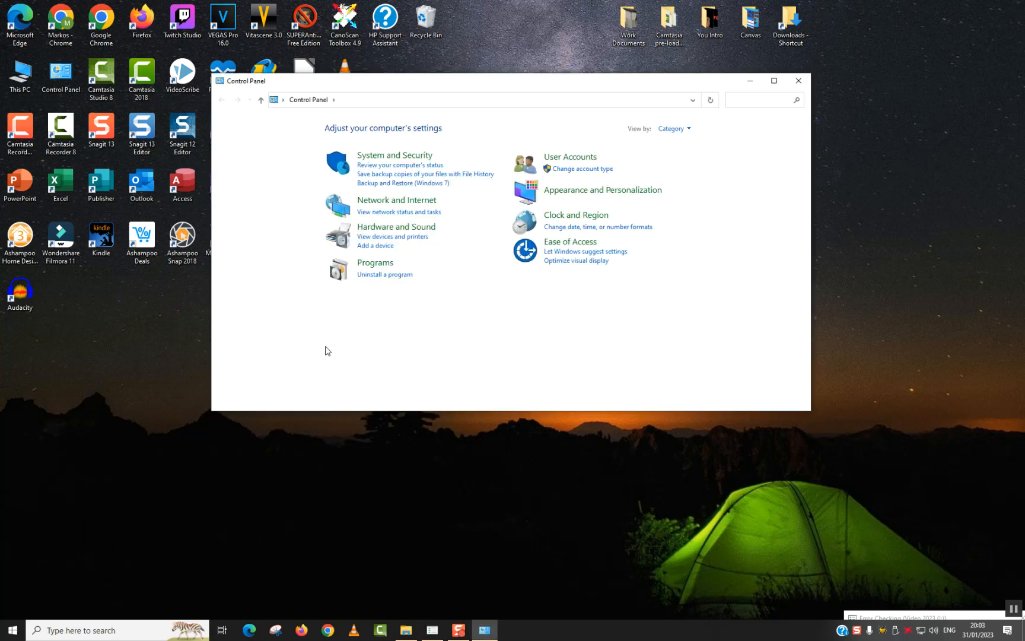
left_click(773, 81)
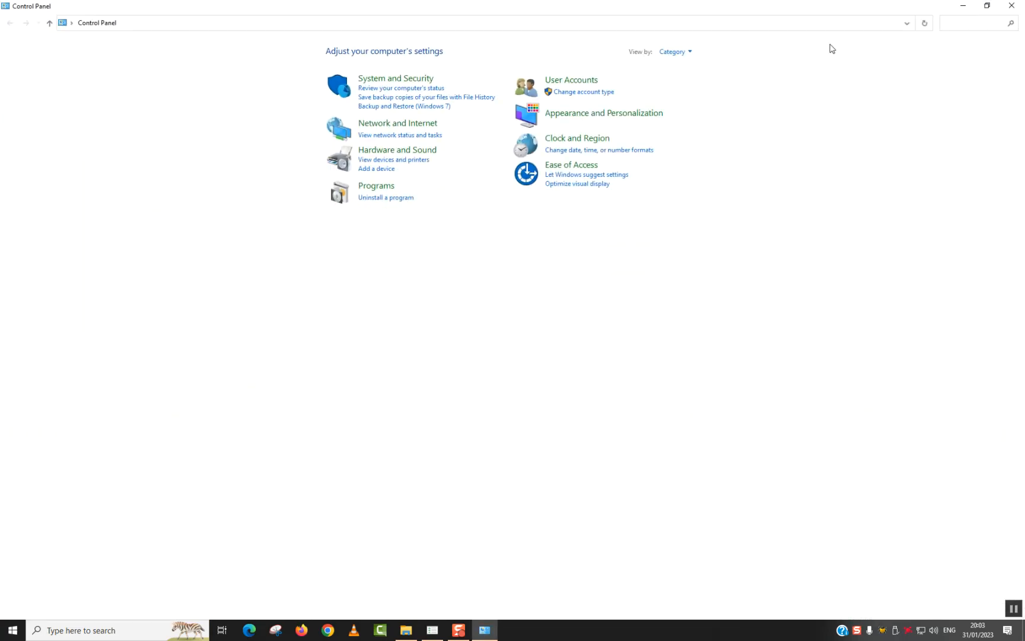
left_click(667, 54)
left_click(682, 65)
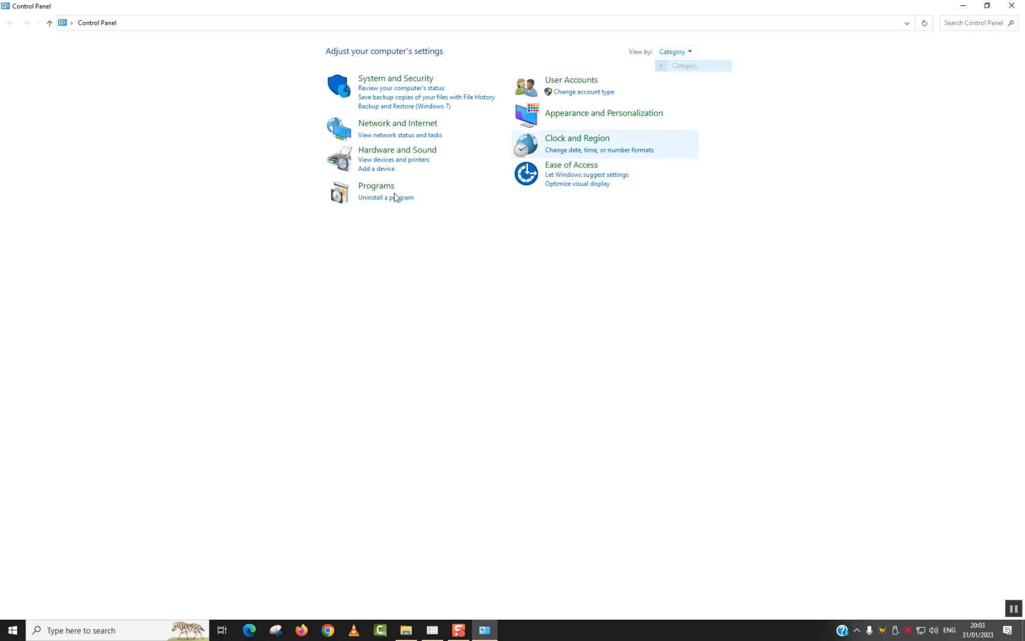
Step: From User Accounts in Control Panel, open the account management list and go to adding a new user in PC settings
left_click(567, 81)
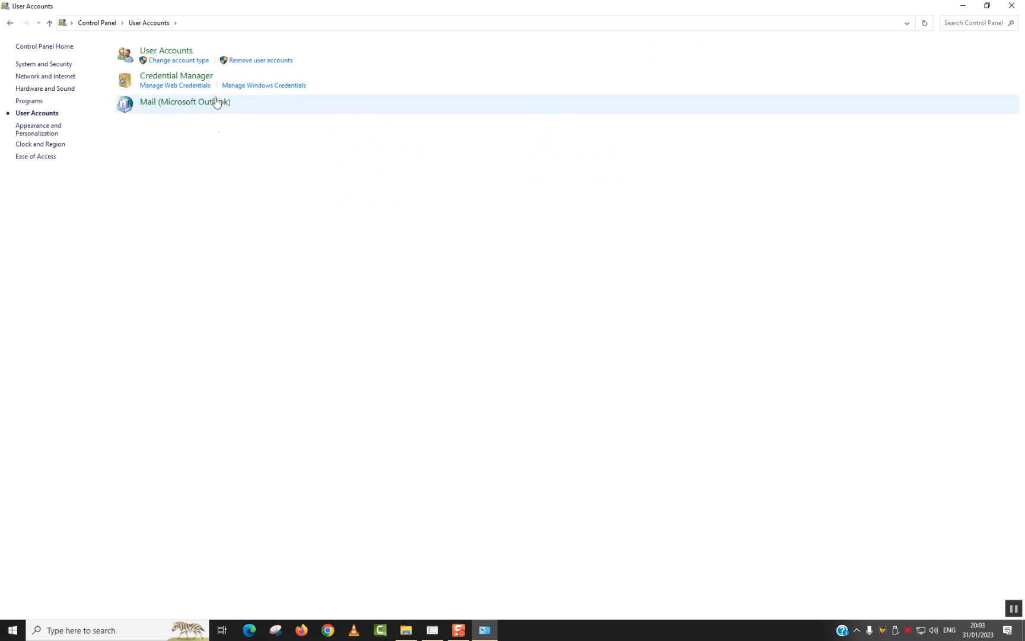
left_click(242, 61)
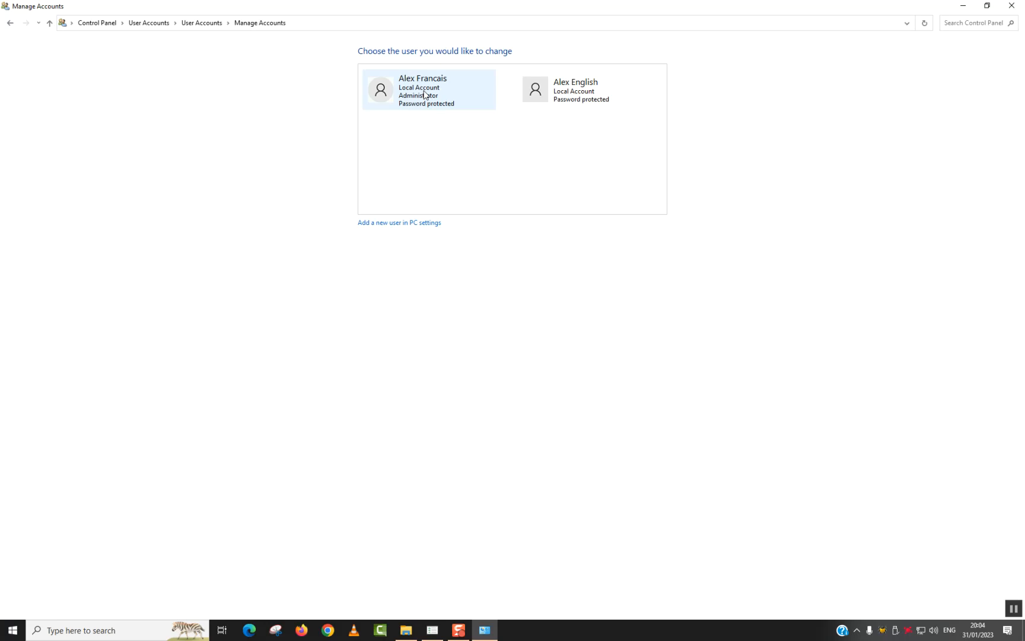
left_click(405, 225)
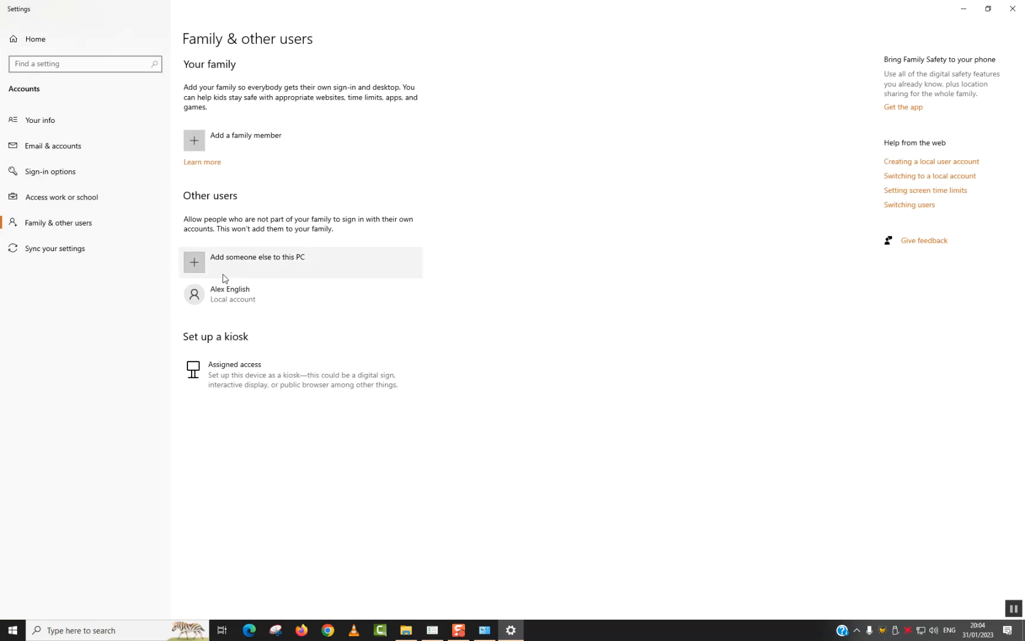
Step: Start adding someone else to this PC, choosing no sign-in information and a user without a Microsoft account
left_click(222, 267)
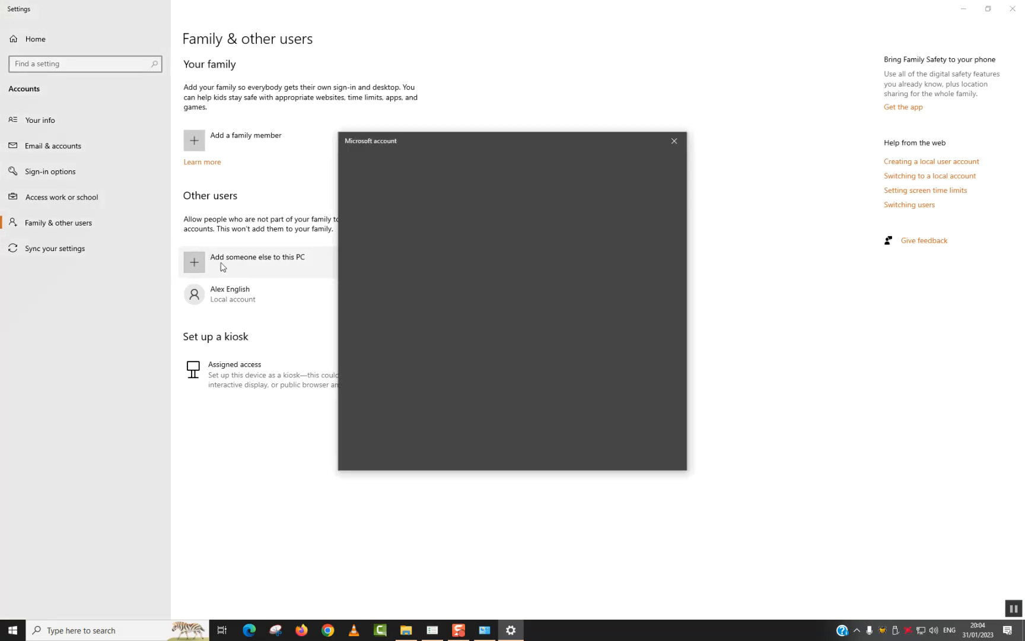
left_click(673, 141)
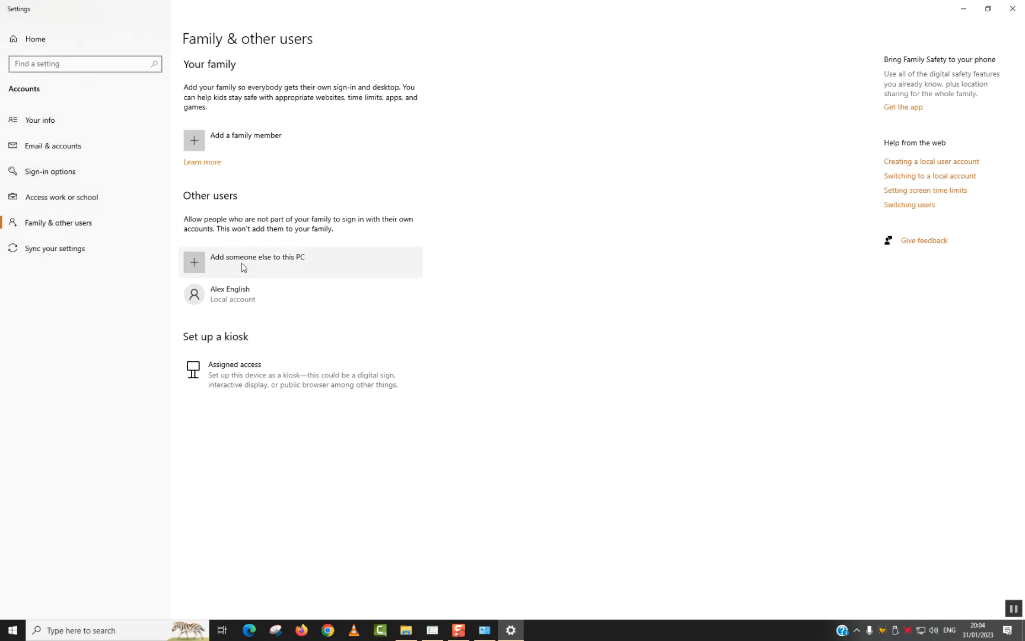
left_click(243, 267)
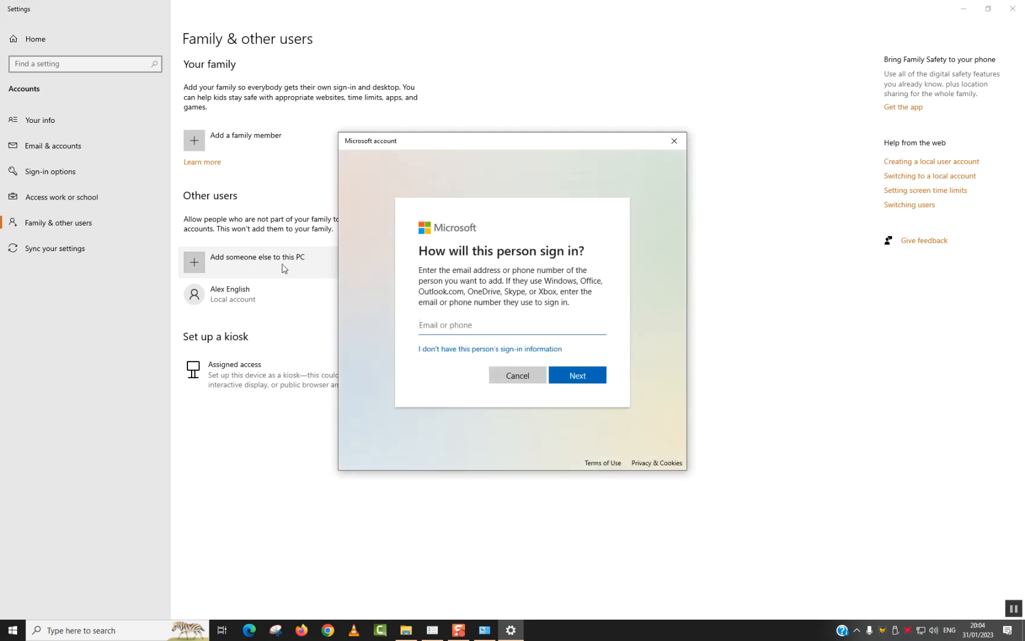
left_click(443, 350)
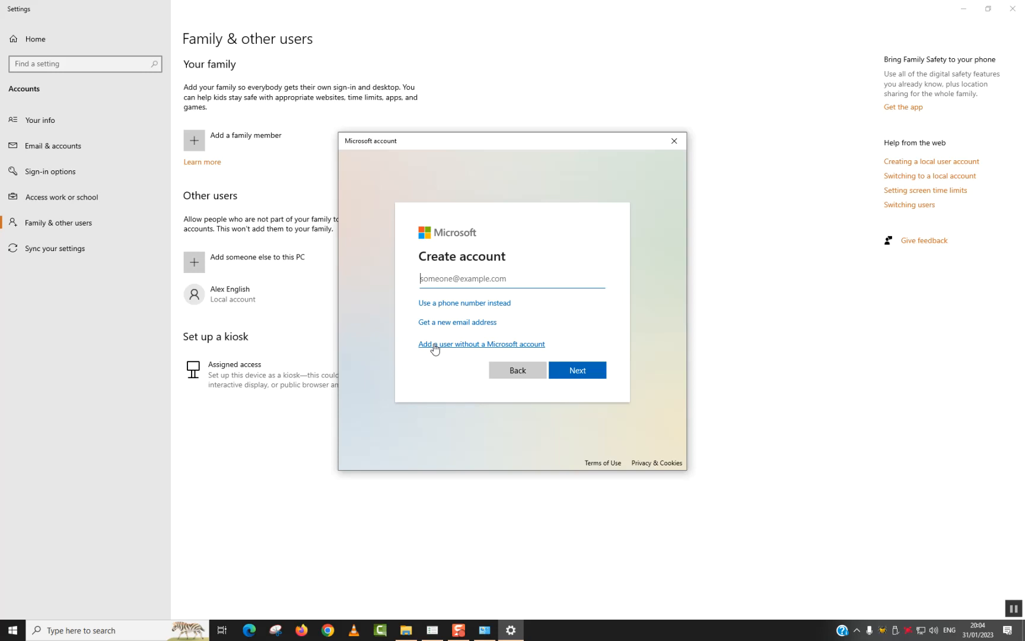
left_click(435, 345)
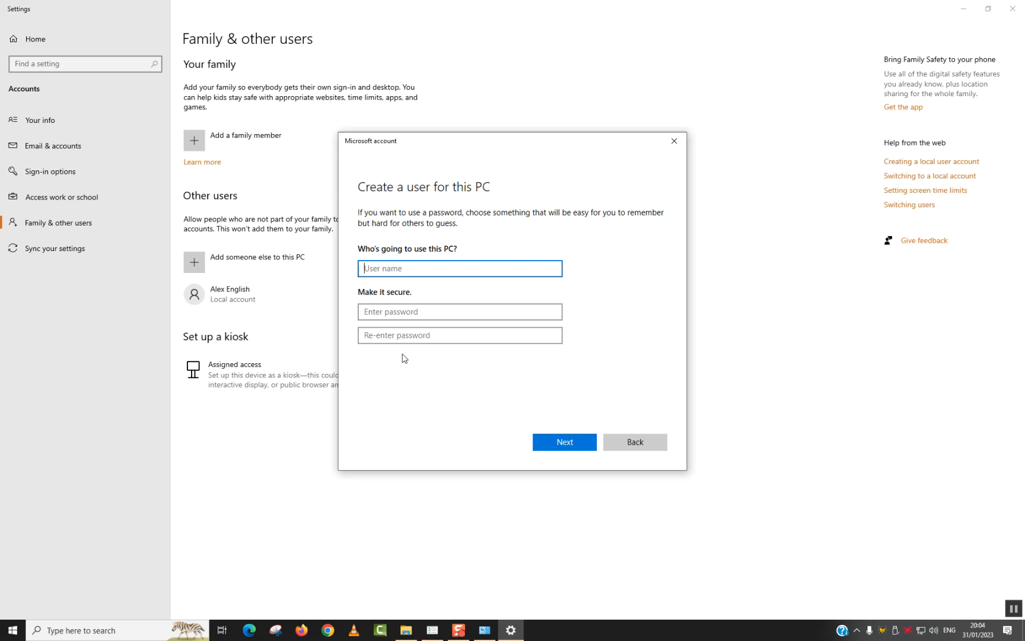
Step: Create the local user with the person's name as user name and a blank password, and close Settings and Control Panel
type("Adam Ar")
left_click(485, 311)
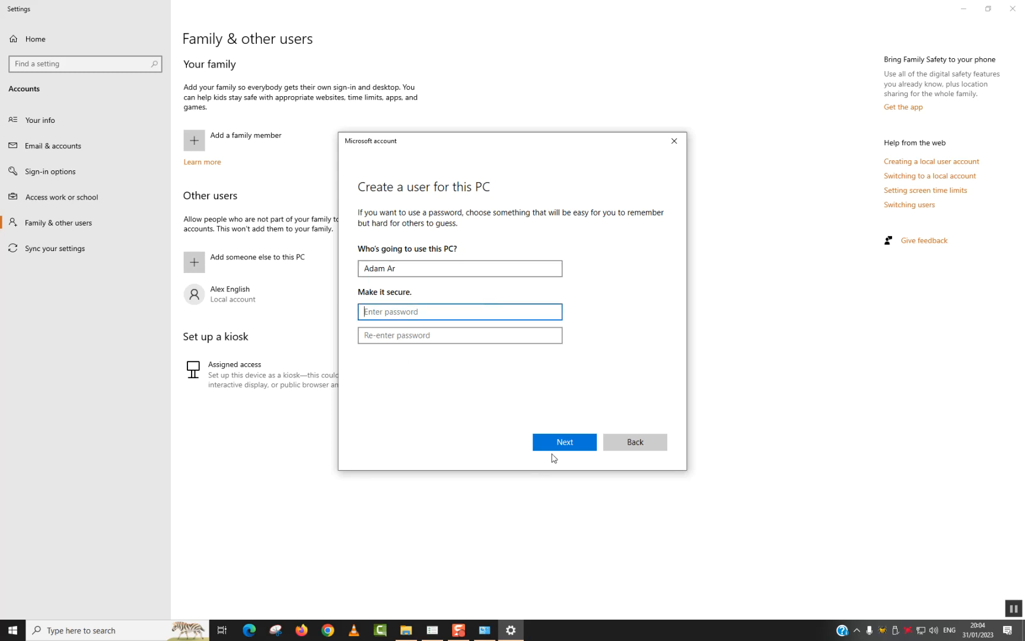
left_click(560, 440)
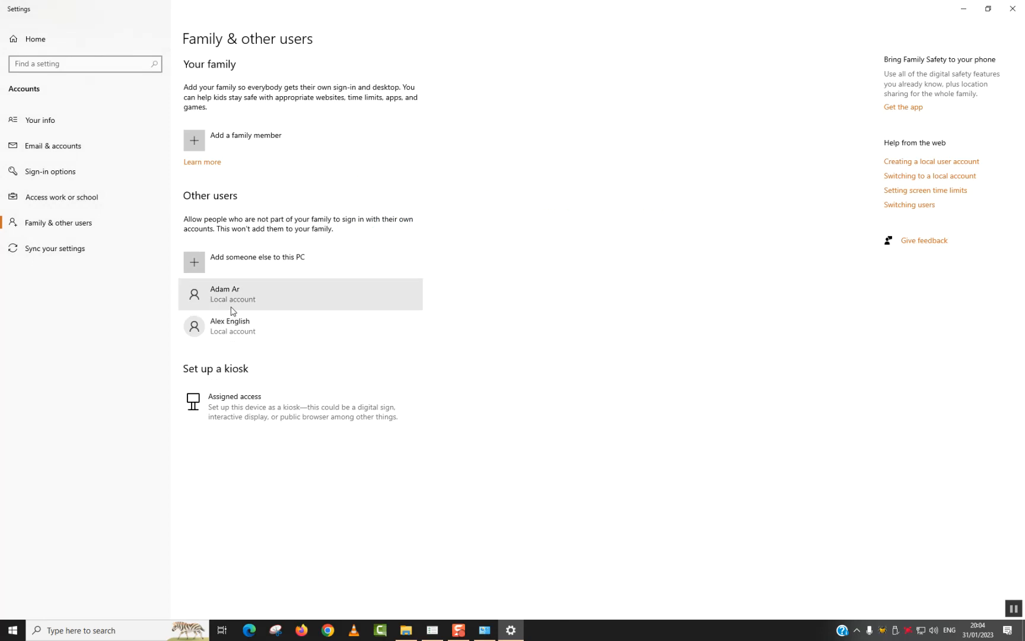
left_click(1013, 8)
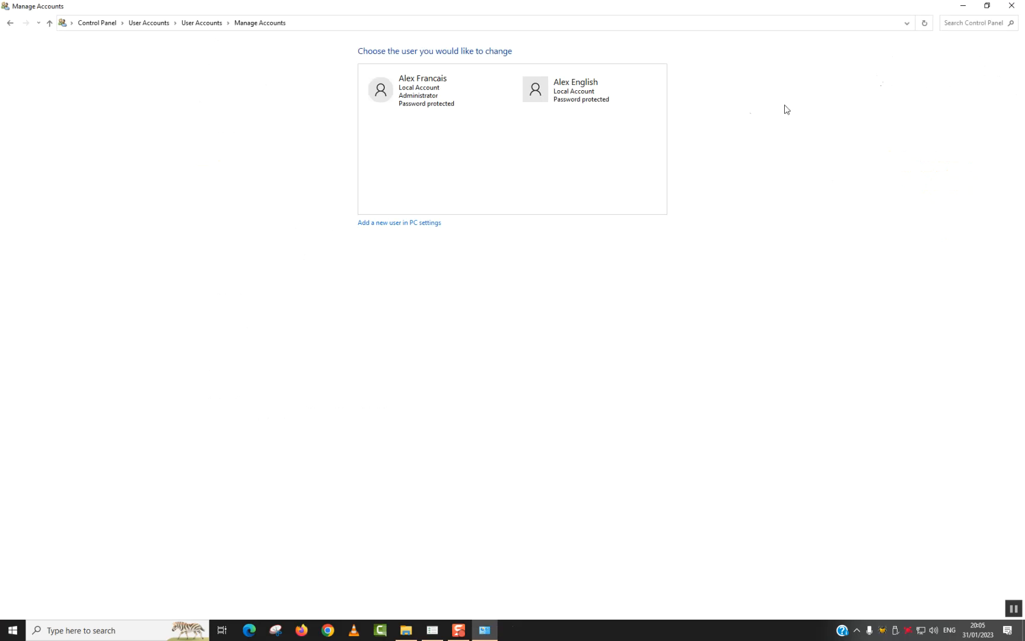
left_click(1011, 6)
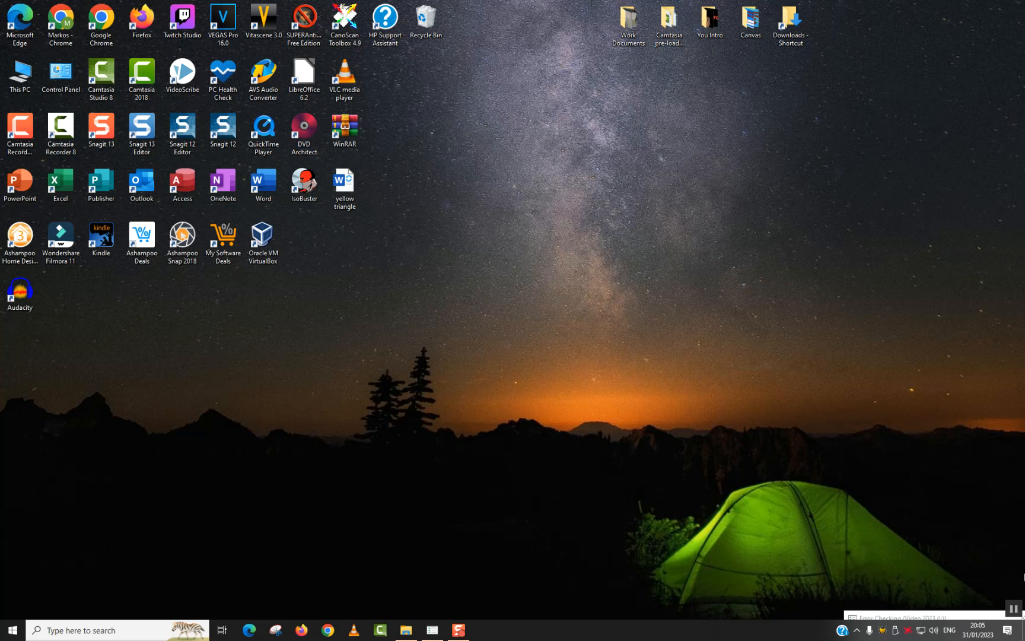
Step: Find and open Windows Settings through search and go to the Language page under Time & Language
left_click(117, 630)
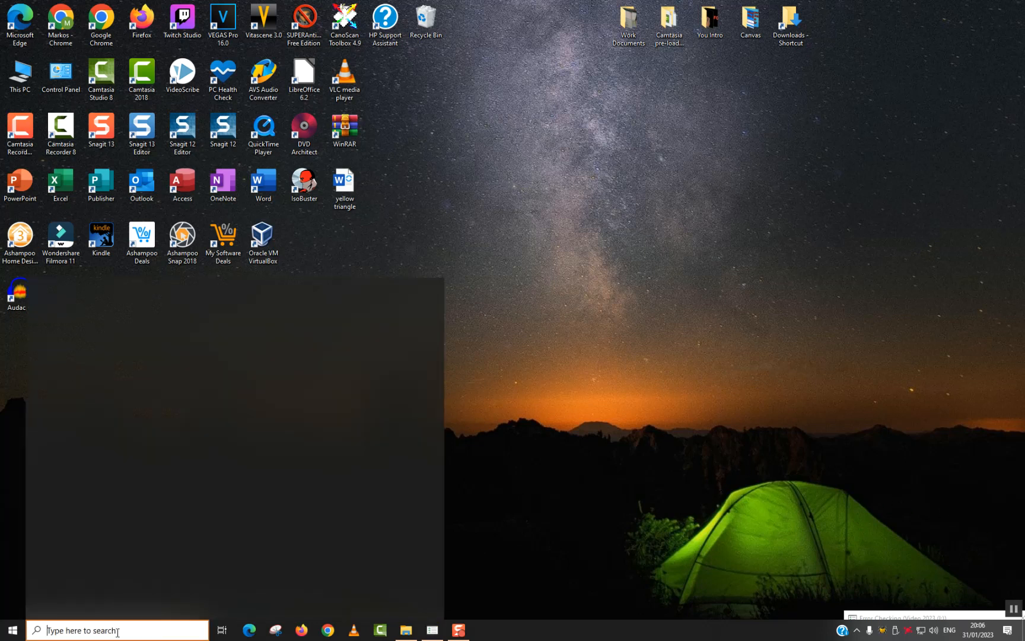
type("settin")
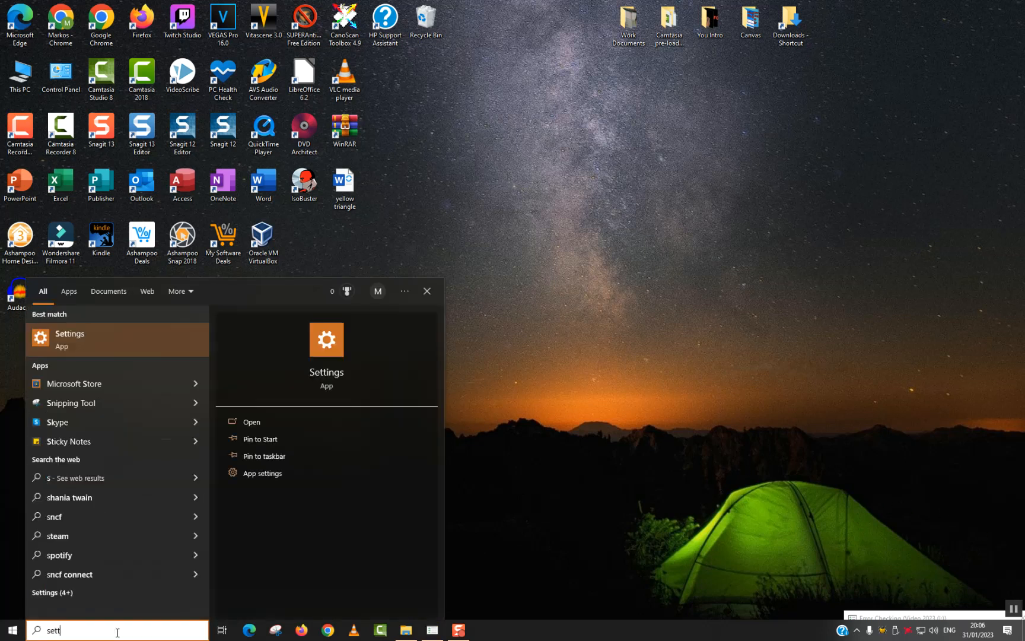
type("gs")
key("Return")
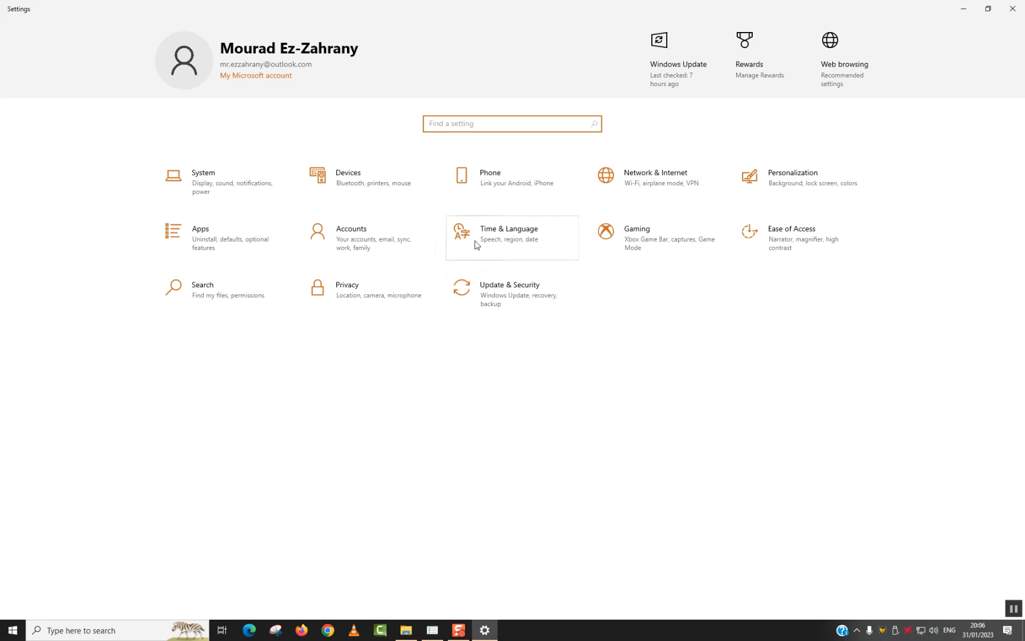
left_click(494, 233)
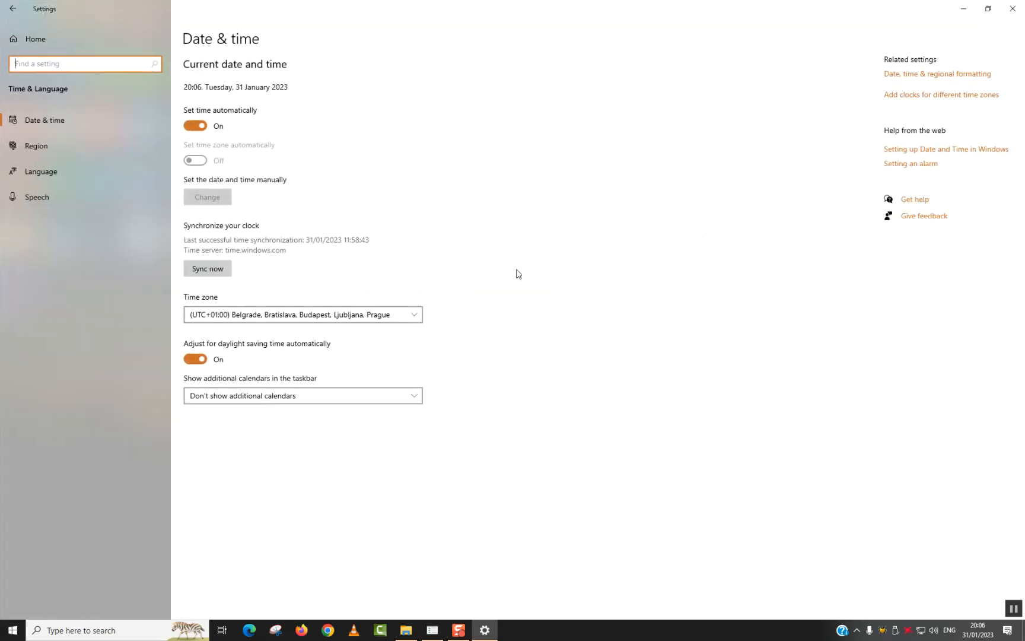
left_click(28, 169)
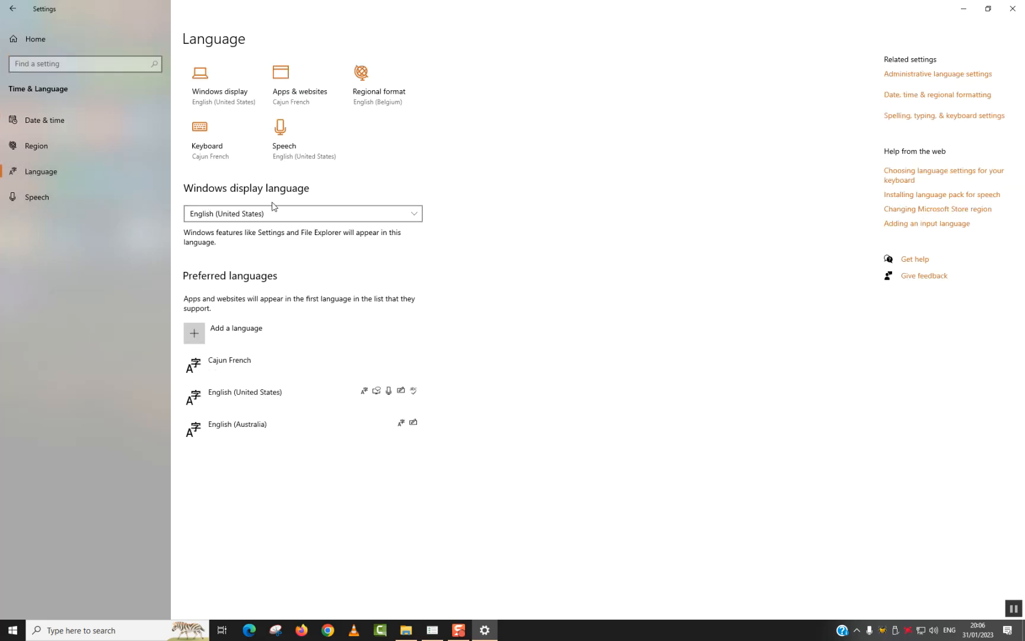
Step: Check the available Windows display languages, and choose Arabic (Algeria) as the new preferred language to install
left_click(235, 218)
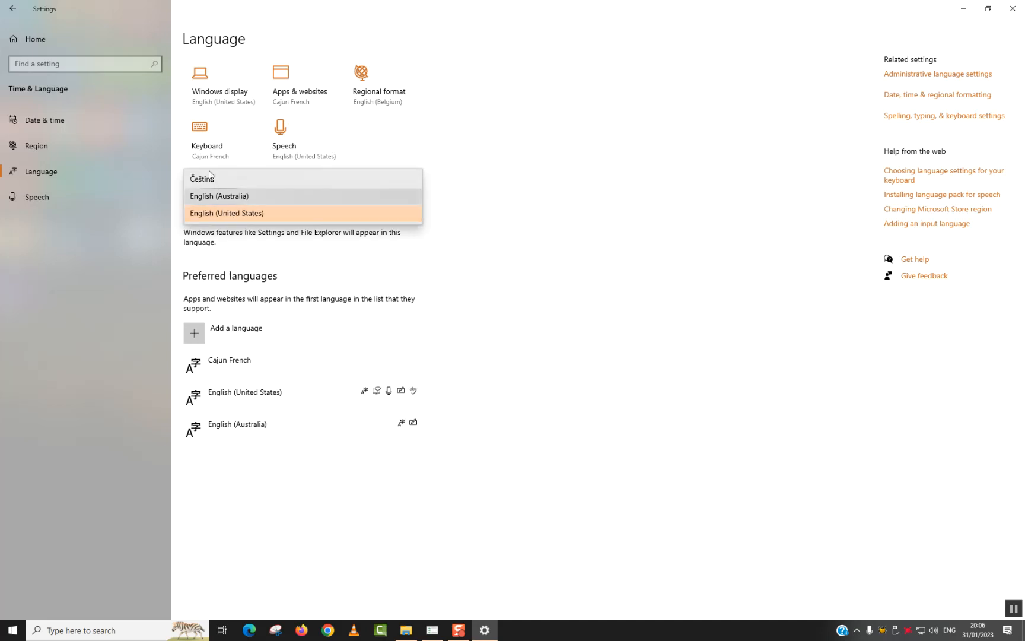
left_click(230, 336)
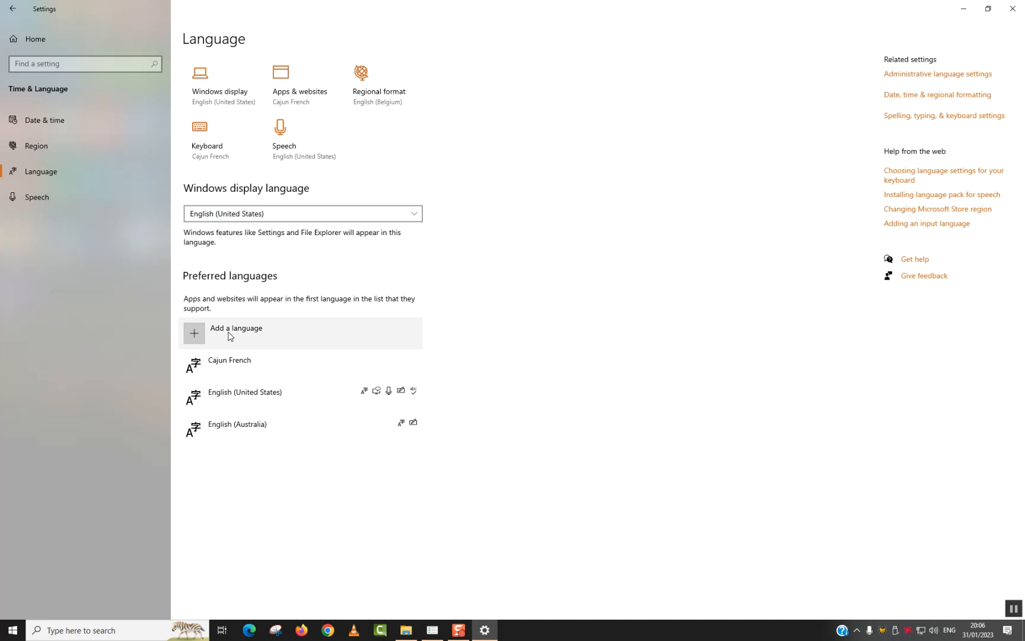
left_click(230, 333)
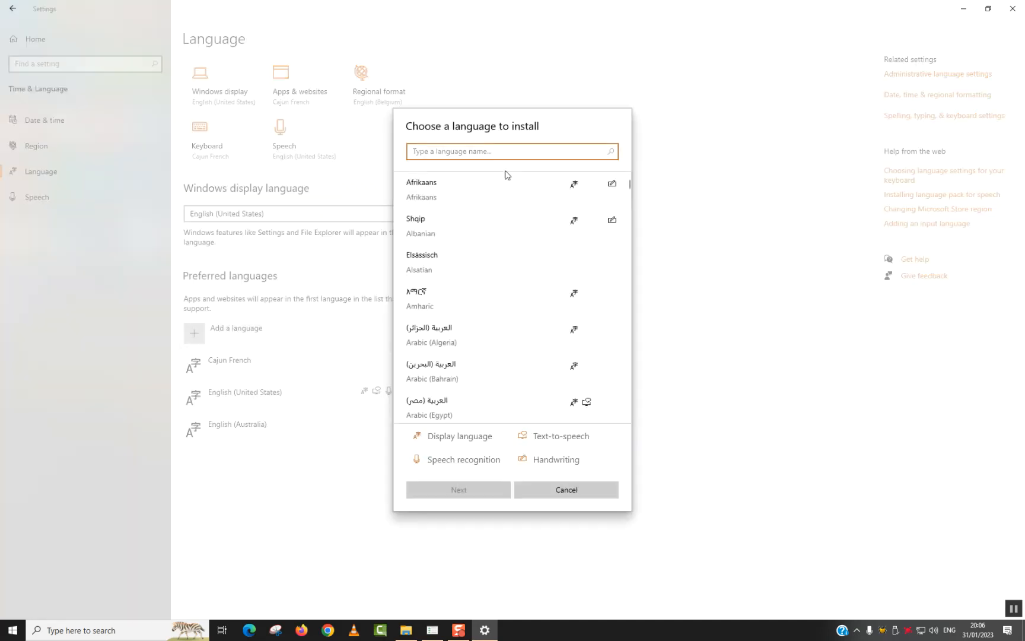
left_click(426, 332)
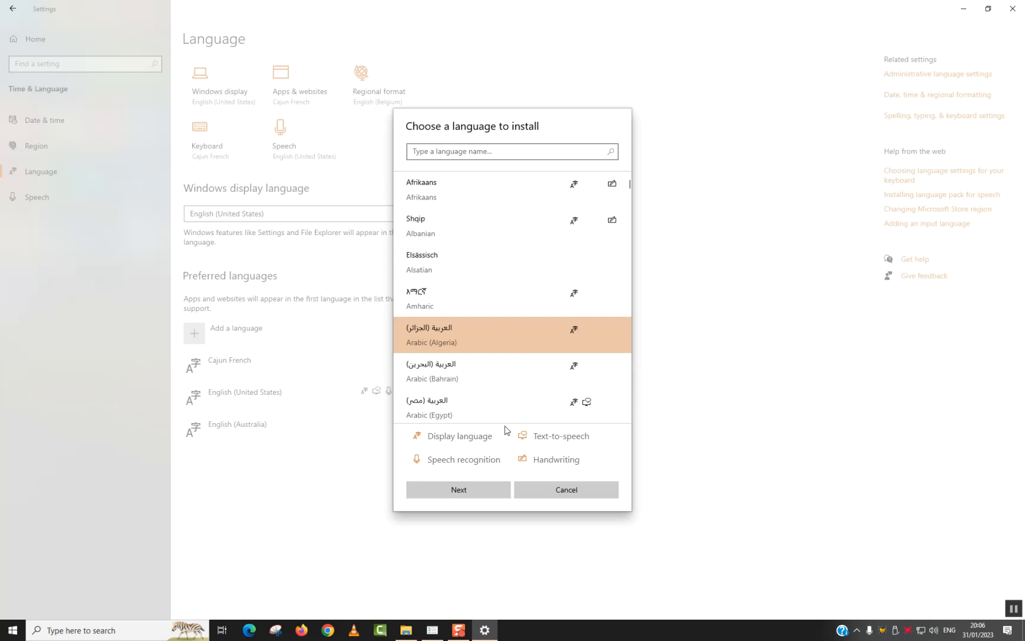
left_click(469, 492)
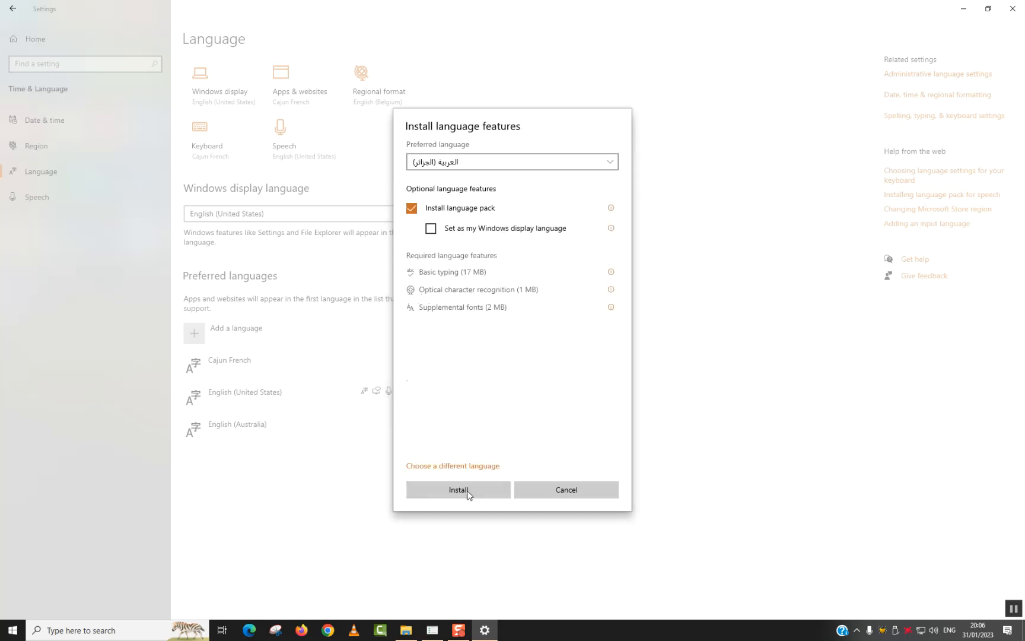
Step: Install the Arabic (Algeria) language pack with it set as the Windows display language, and close Settings
left_click(433, 234)
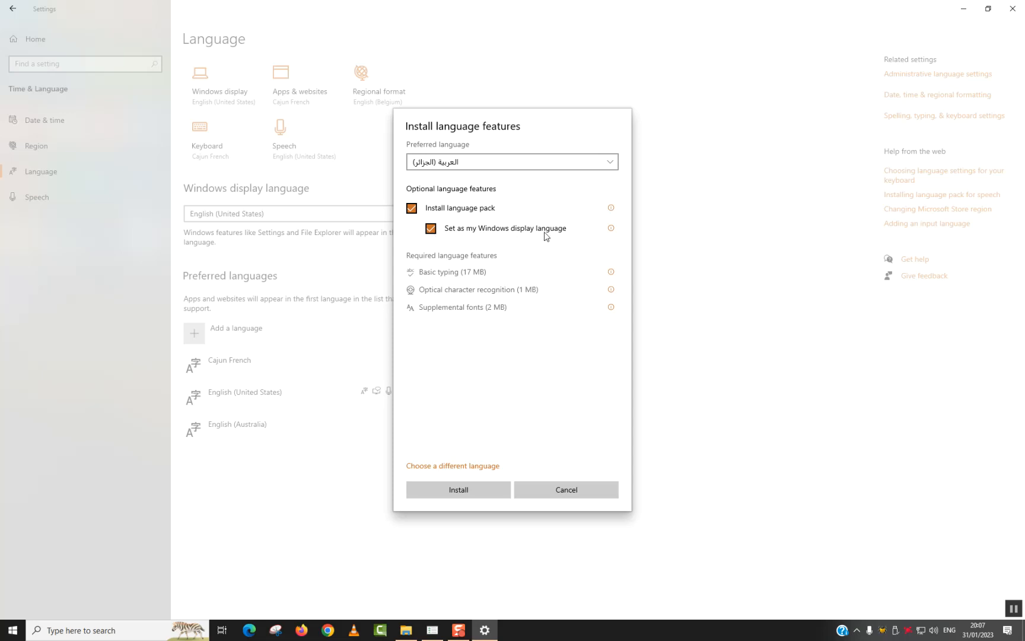
left_click(454, 491)
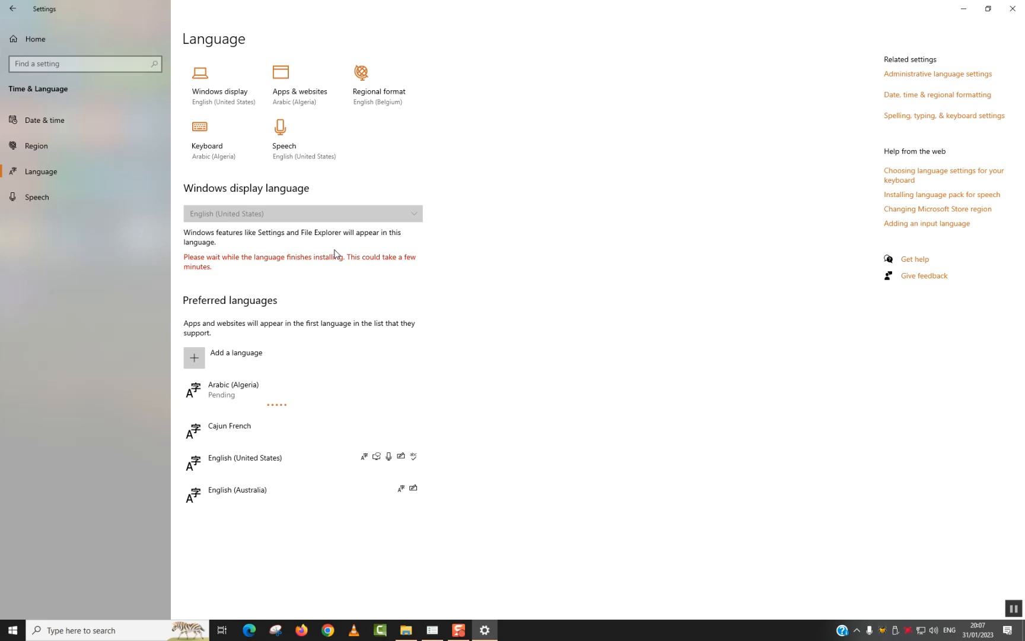
left_click(1013, 7)
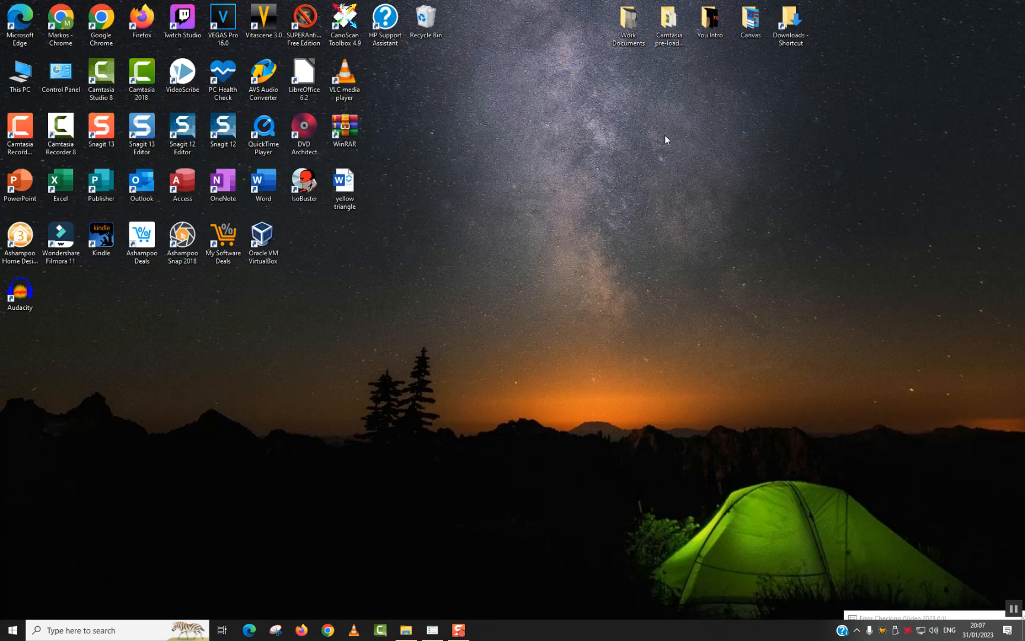